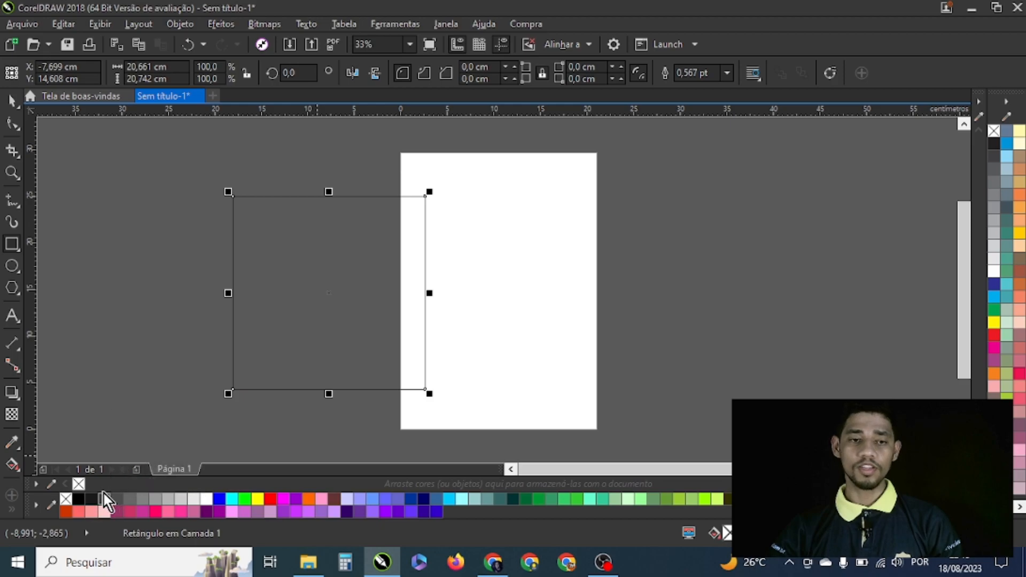
- Fill the square with a near-black colour and move it a little farther left on the empty area beside the page
left_click(92, 500)
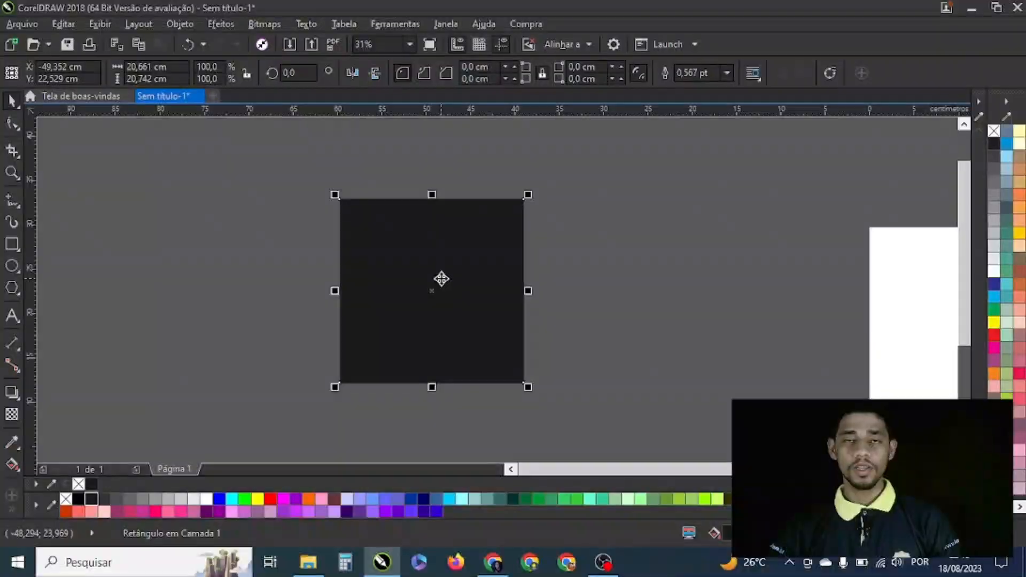
left_click_drag(436, 299, 389, 293)
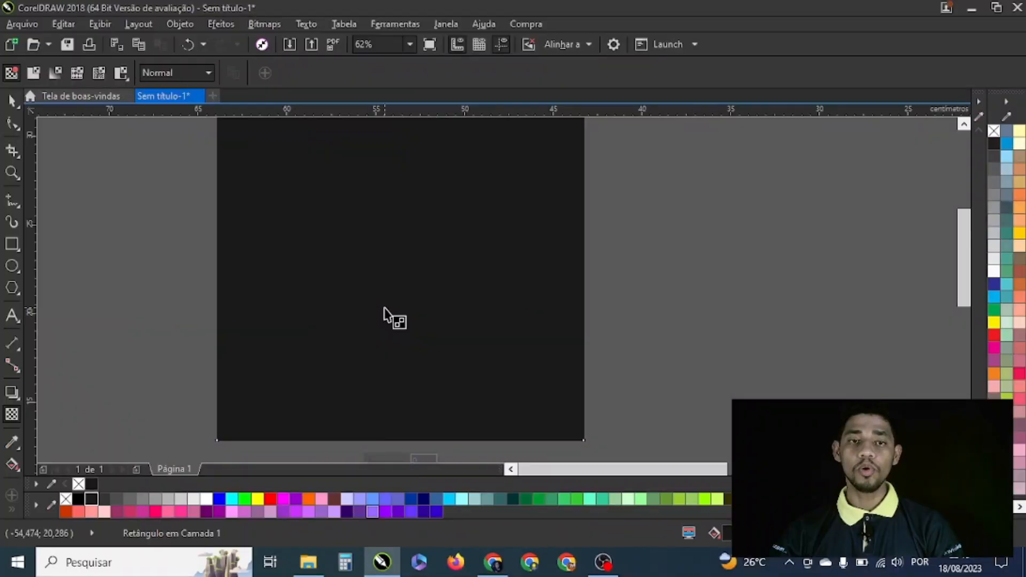
- Apply a linear transparency to the dark square, fading vertically from opaque near its upper edge to transparent near its lower edge
scroll(384, 309, "down", 2)
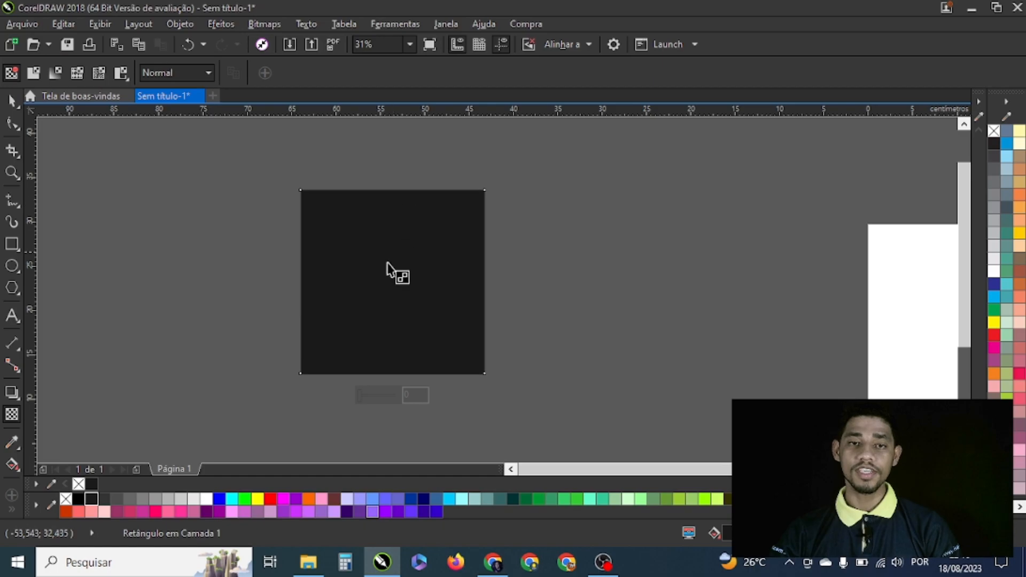
left_click(399, 209)
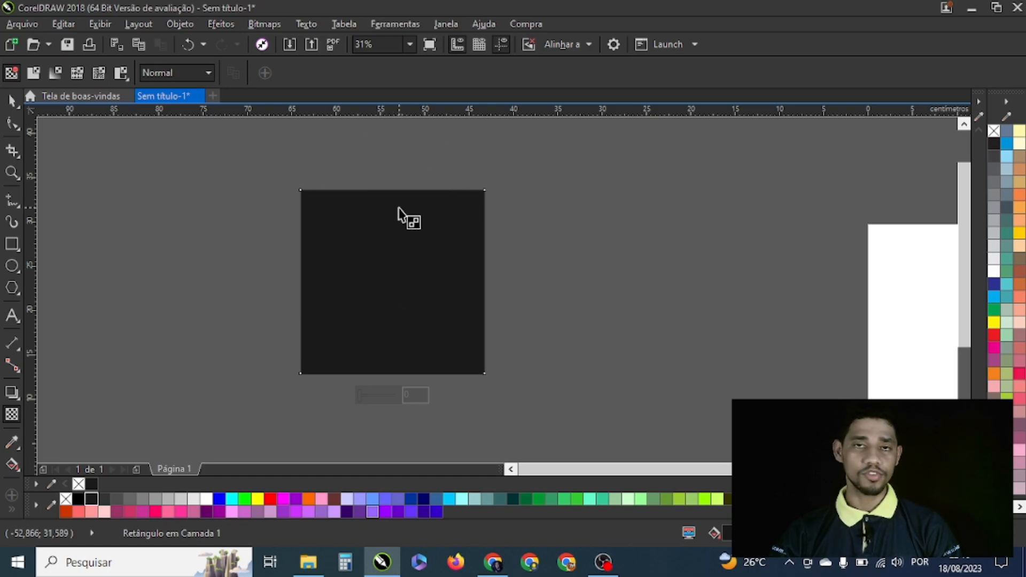
left_click_drag(398, 210, 397, 341)
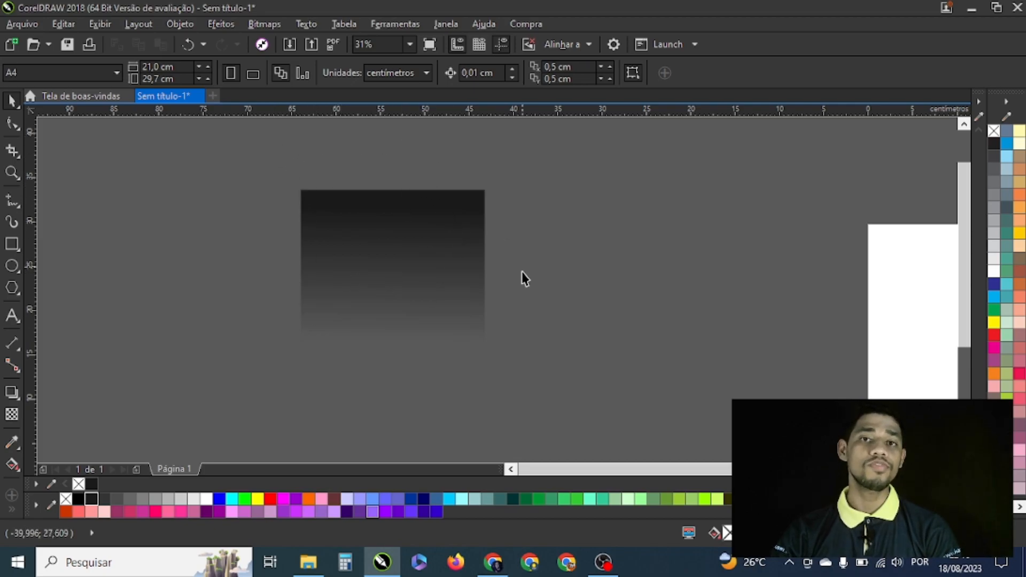
- In the browser, search Google Images for "cavalo" and copy the Cursos CPT picture of the brown horse
type("cavalo")
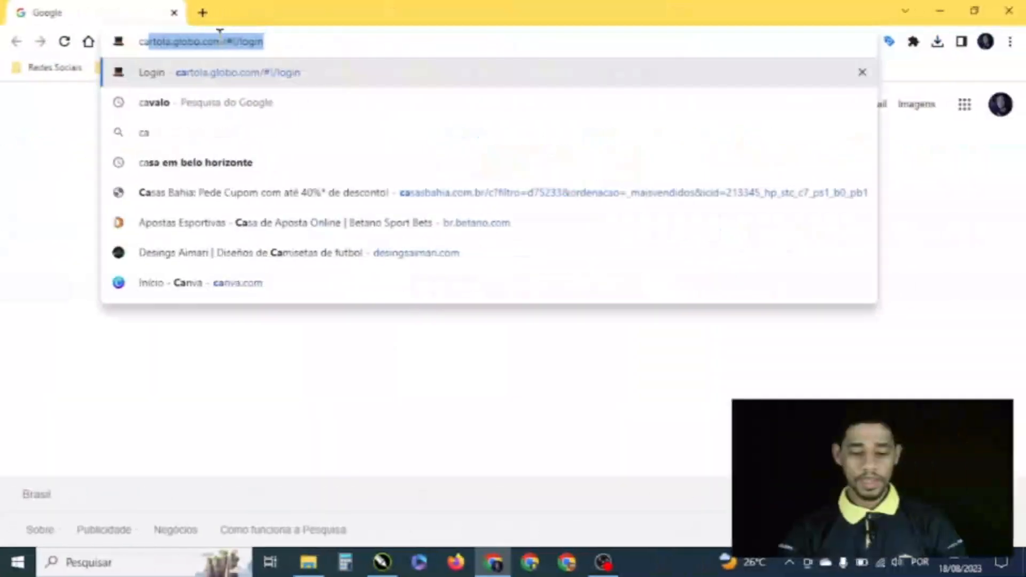
key("Return")
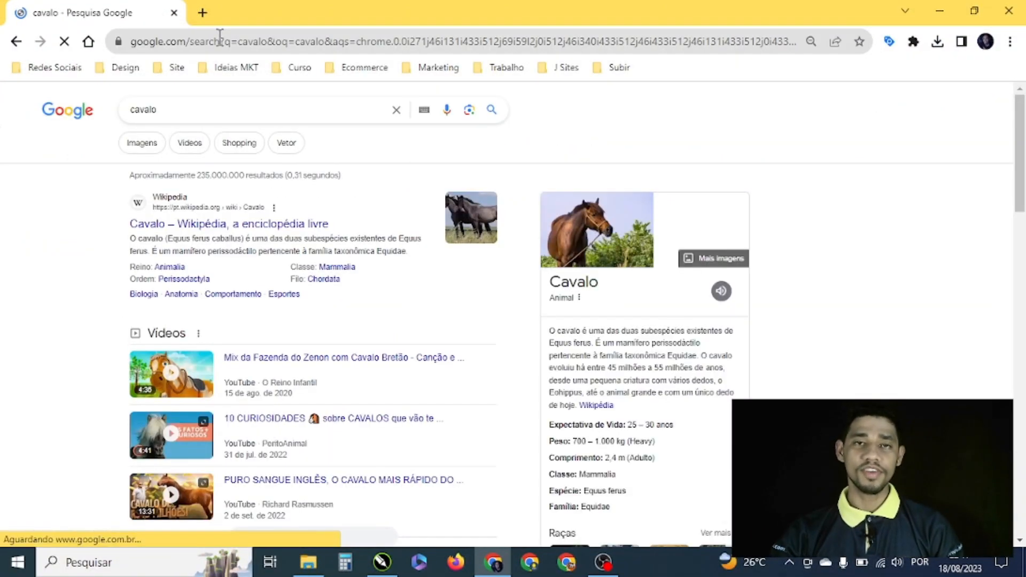
left_click(153, 152)
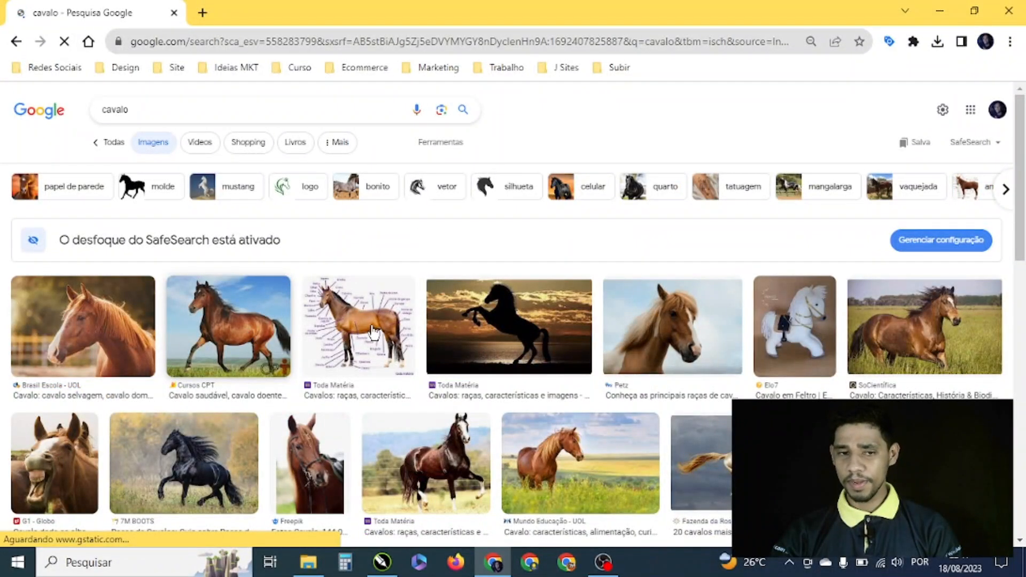
left_click(240, 326)
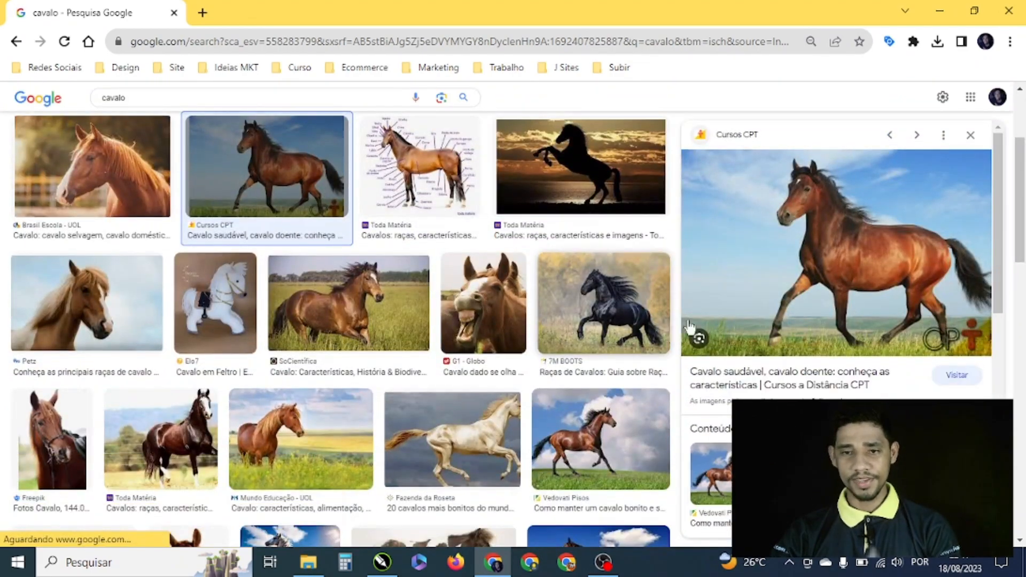
right_click(785, 282)
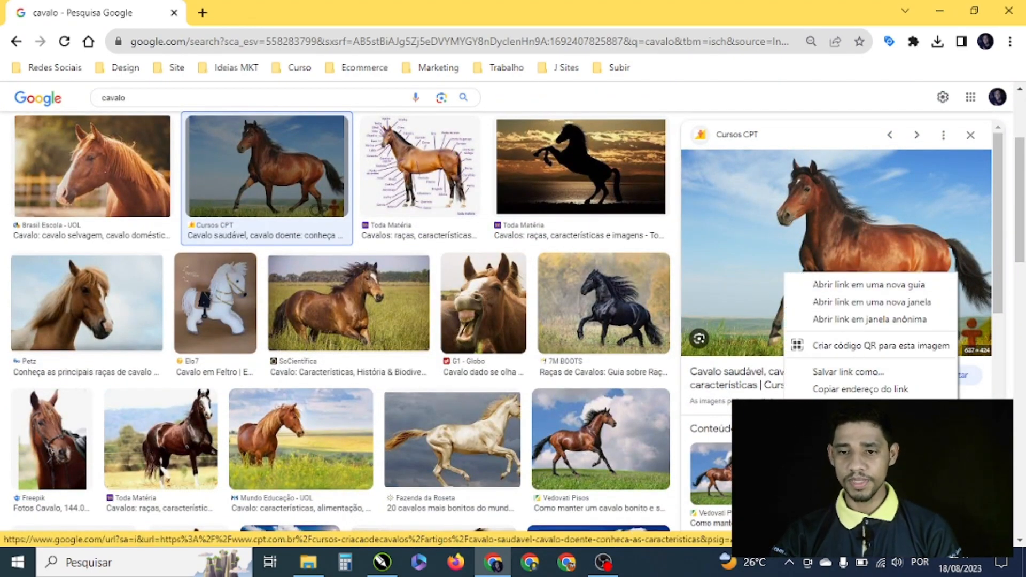
left_click(901, 407)
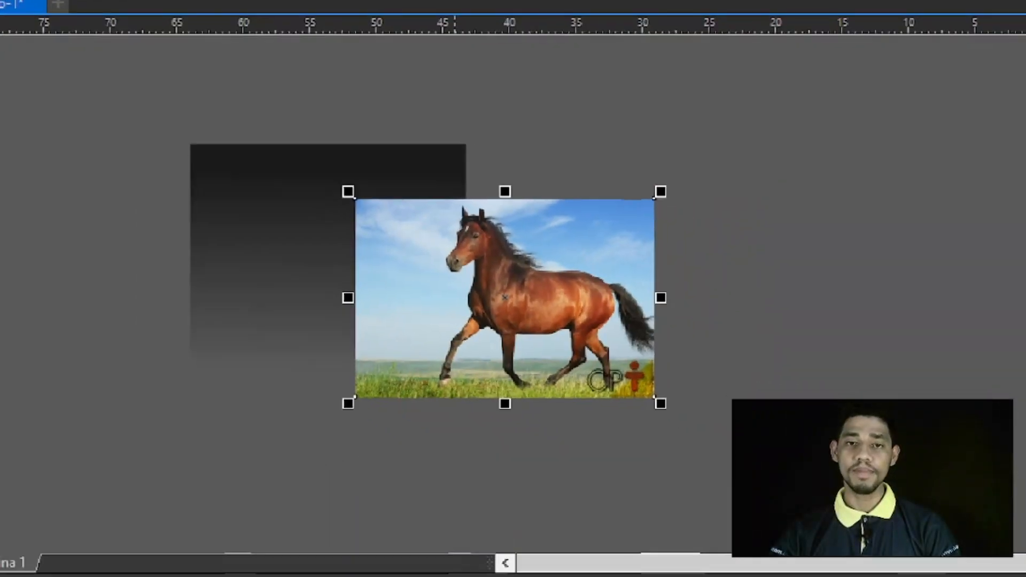
mouse_move(240, 214)
left_mouse_down()
mouse_move(269, 260)
mouse_move(274, 183)
left_mouse_up()
mouse_move(274, 292)
left_mouse_down()
mouse_move(313, 331)
mouse_move(389, 323)
mouse_move(376, 330)
mouse_move(413, 335)
left_mouse_up()
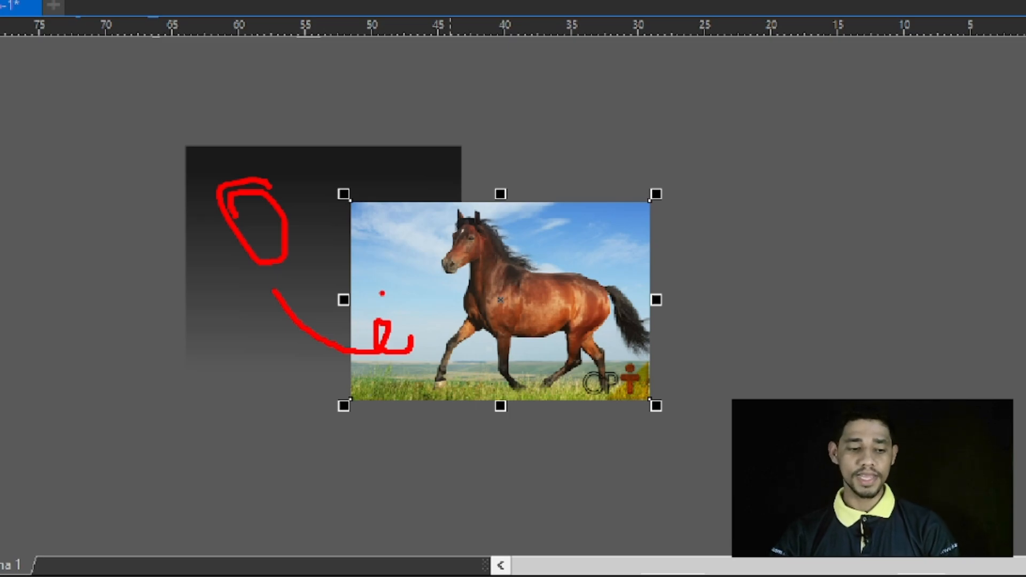
key("Escape")
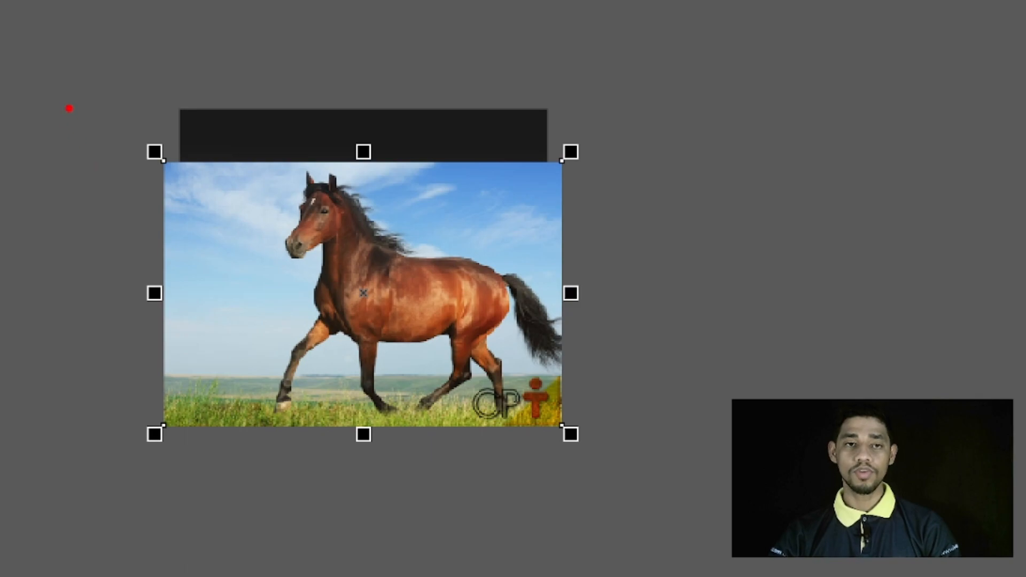
mouse_move(71, 94)
left_mouse_down()
mouse_move(137, 82)
mouse_move(165, 178)
mouse_move(107, 159)
mouse_move(130, 101)
left_mouse_up()
mouse_move(562, 57)
left_mouse_down()
mouse_move(540, 205)
mouse_move(608, 113)
left_mouse_up()
left_click_drag(551, 167, 512, 204)
mouse_move(512, 240)
left_mouse_down()
mouse_move(510, 182)
mouse_move(501, 243)
mouse_move(542, 242)
left_mouse_up()
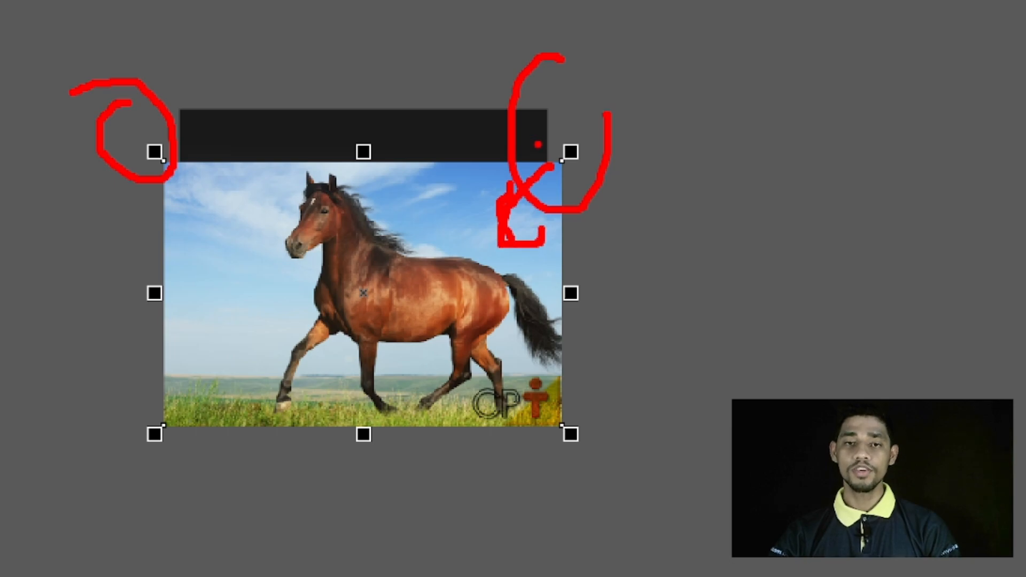
mouse_move(554, 96)
left_mouse_down()
mouse_move(542, 152)
mouse_move(545, 391)
mouse_move(528, 483)
left_mouse_up()
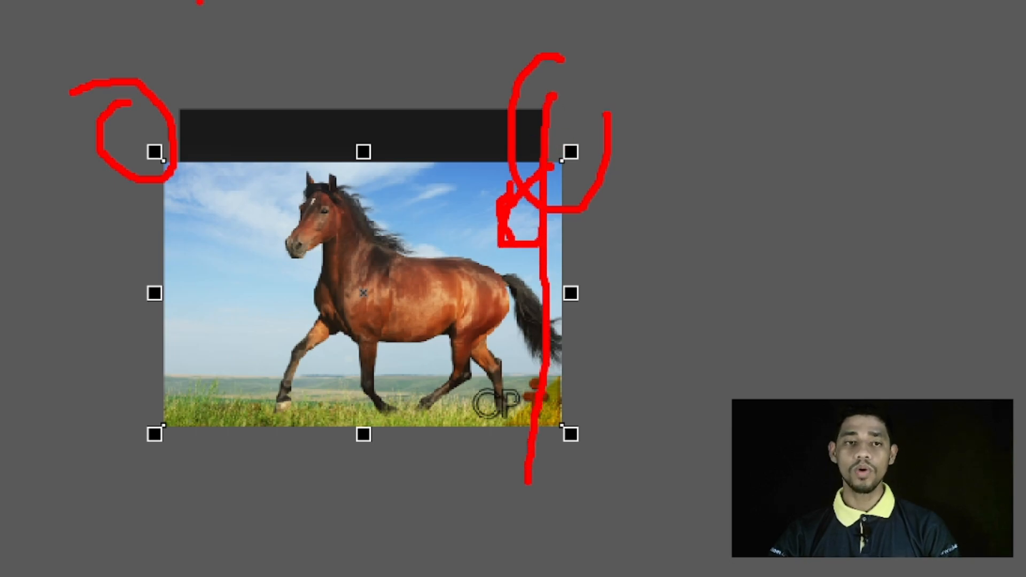
mouse_move(169, 126)
left_mouse_down()
mouse_move(192, 230)
mouse_move(194, 324)
left_mouse_up()
key("Escape")
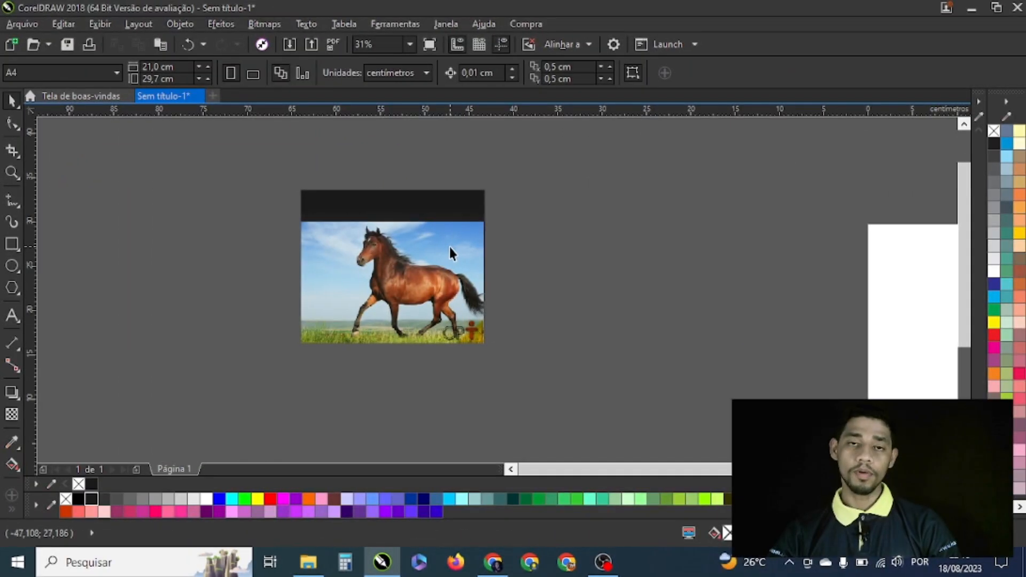
key("ctrl+1")
left_click(219, 265)
mouse_move(184, 194)
left_mouse_down()
mouse_move(380, 123)
mouse_move(631, 363)
mouse_move(212, 356)
mouse_move(282, 170)
left_mouse_up()
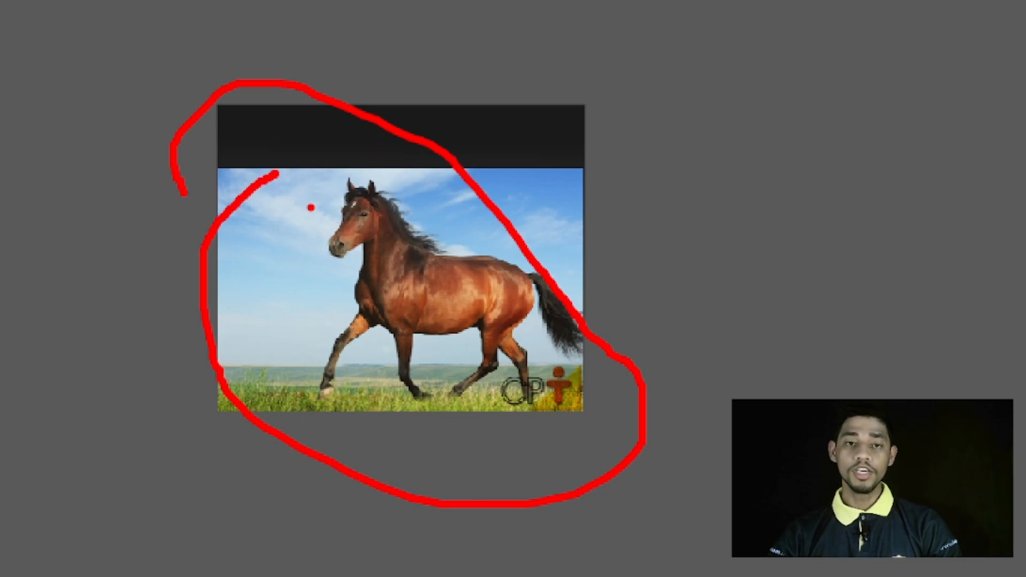
key("Escape")
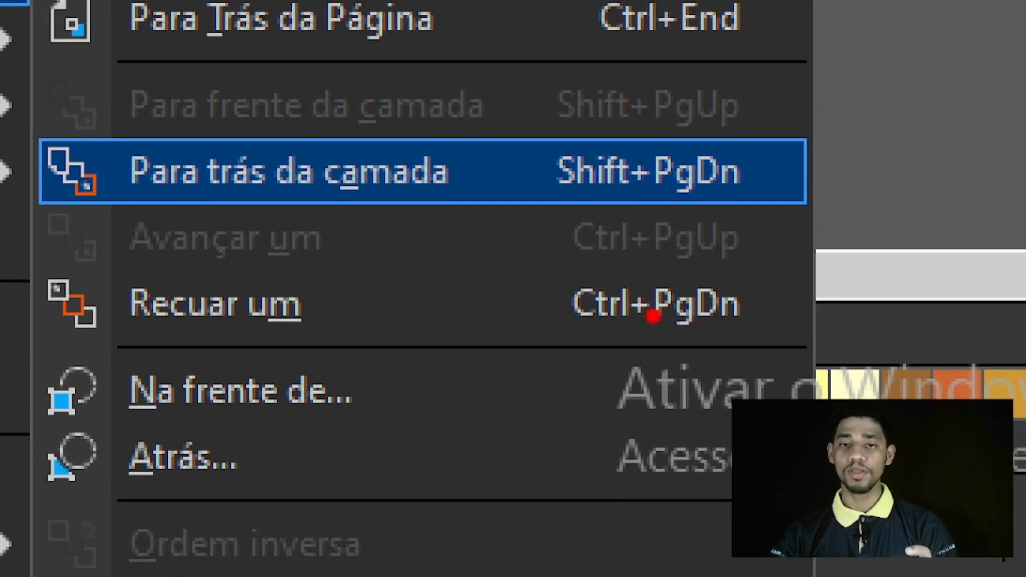
mouse_move(504, 42)
left_mouse_down()
mouse_move(763, 136)
mouse_move(899, 235)
mouse_move(565, 253)
mouse_move(499, 64)
mouse_move(516, 24)
left_mouse_up()
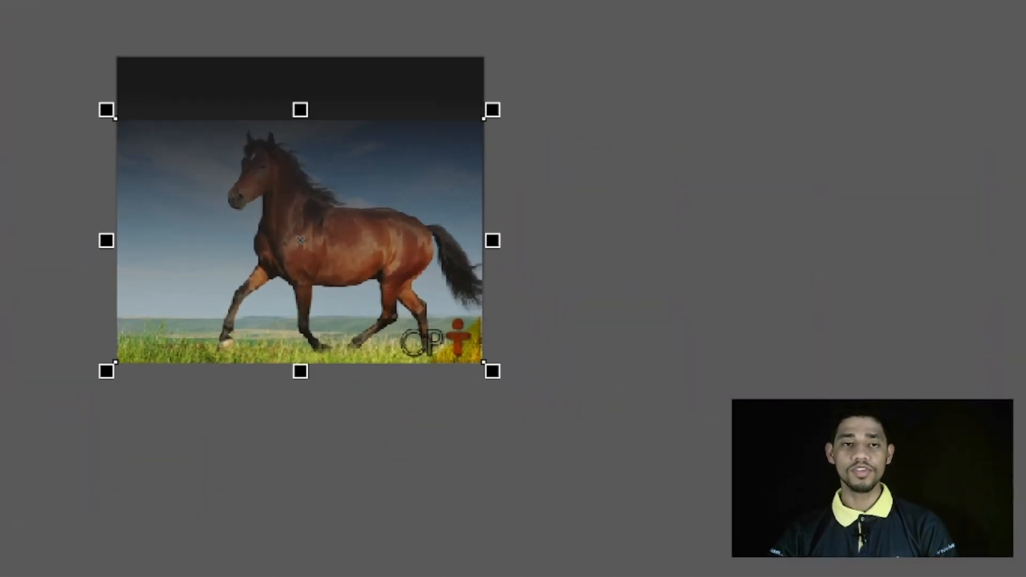
left_click_drag(128, 16, 143, 1)
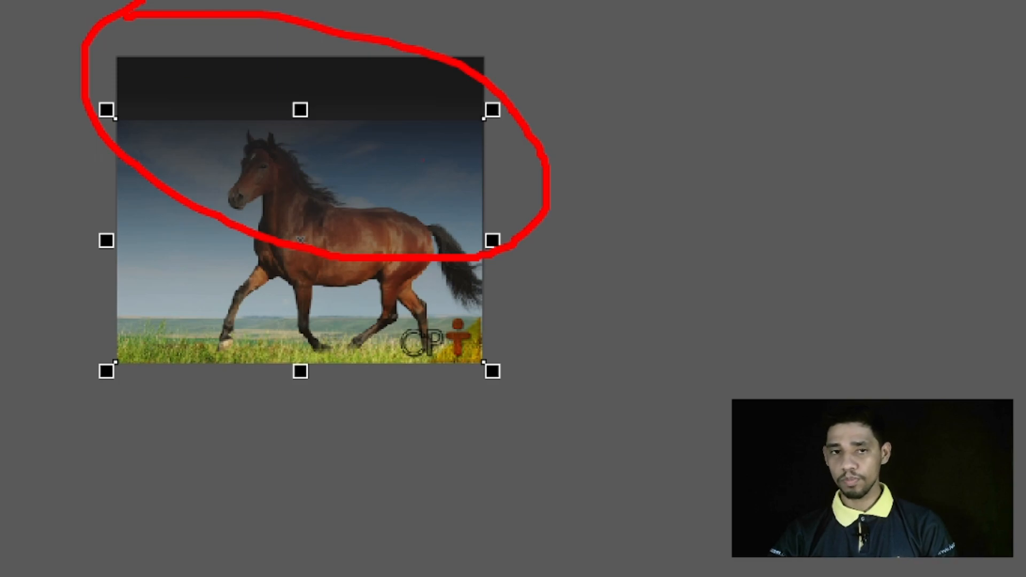
mouse_move(88, 99)
left_mouse_down()
mouse_move(217, 158)
mouse_move(455, 154)
left_mouse_up()
mouse_move(467, 74)
left_mouse_down()
mouse_move(231, 73)
mouse_move(107, 121)
left_mouse_up()
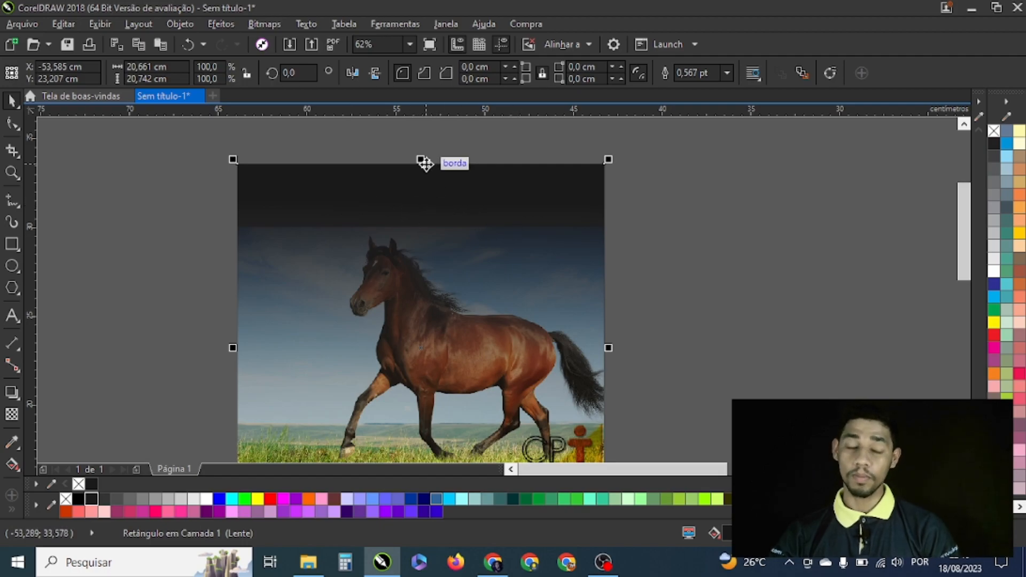
- Shrink the faded rectangle vertically to a strip about 5.7 cm high along the upper edge of the horse photo
left_click_drag(428, 163, 437, 223)
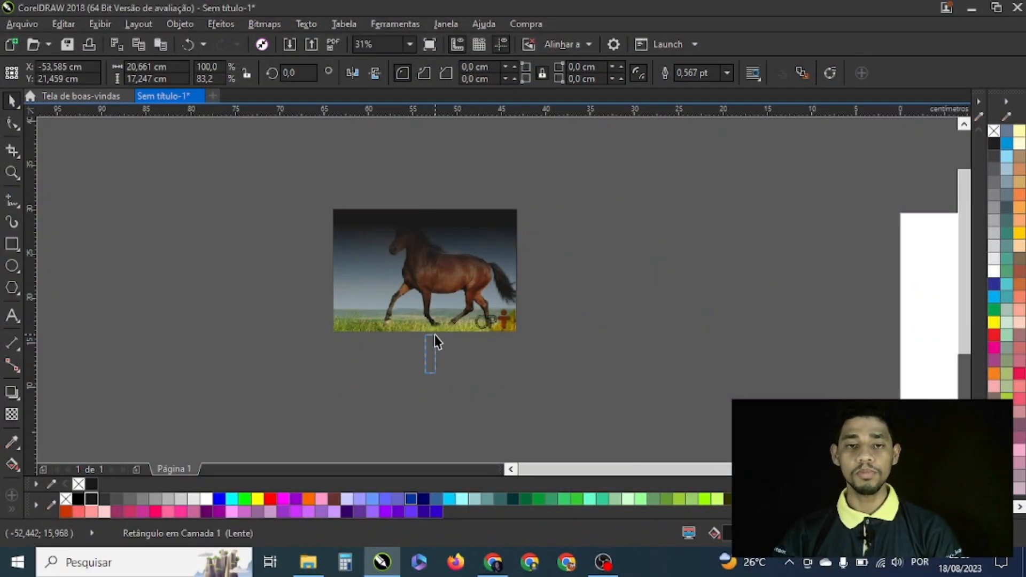
left_click(435, 334)
left_click_drag(426, 364, 428, 265)
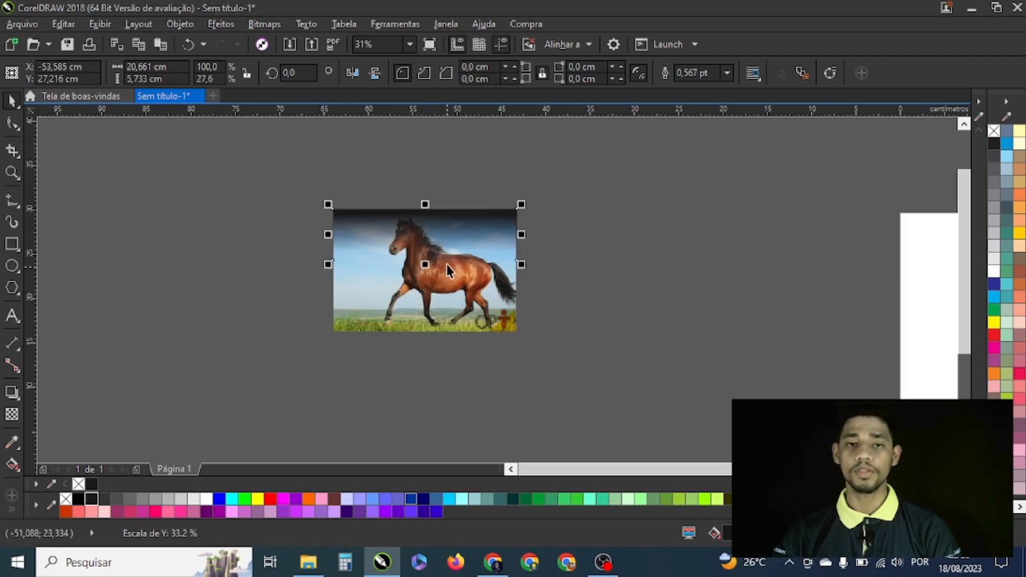
scroll(448, 271, "up", 2)
scroll(426, 280, "down", 1)
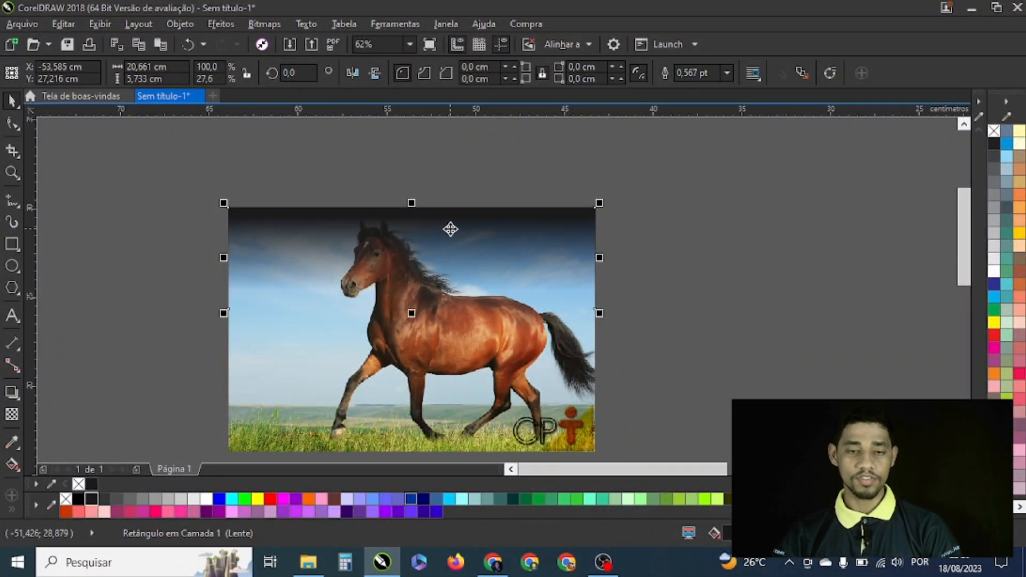
- Duplicate the faded strip, flip the copy vertically and align it with the lower edge of the horse photo
key("ctrl+d")
scroll(458, 236, "down", 1)
left_click_drag(442, 202, 438, 278)
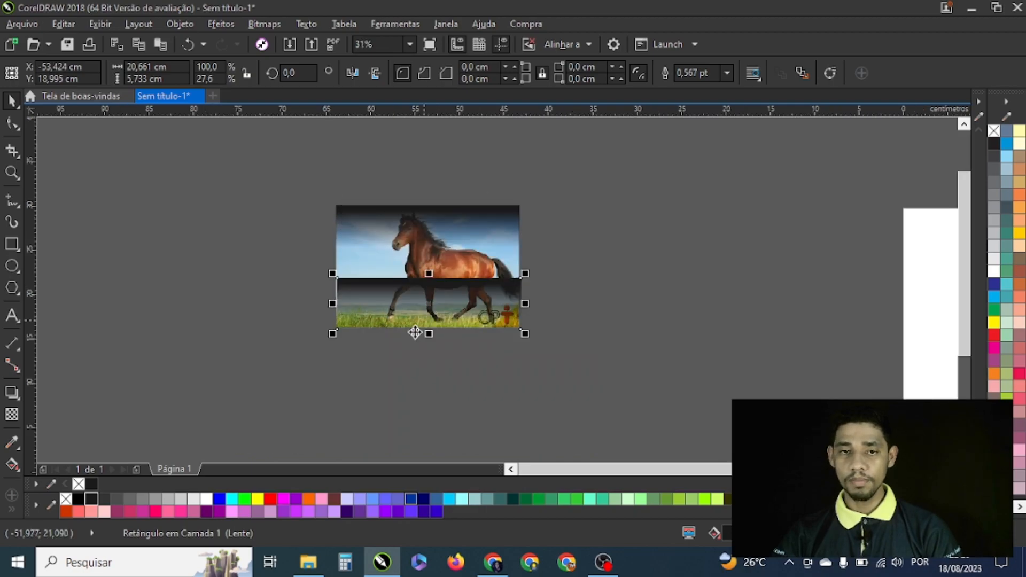
scroll(366, 355, "up", 1)
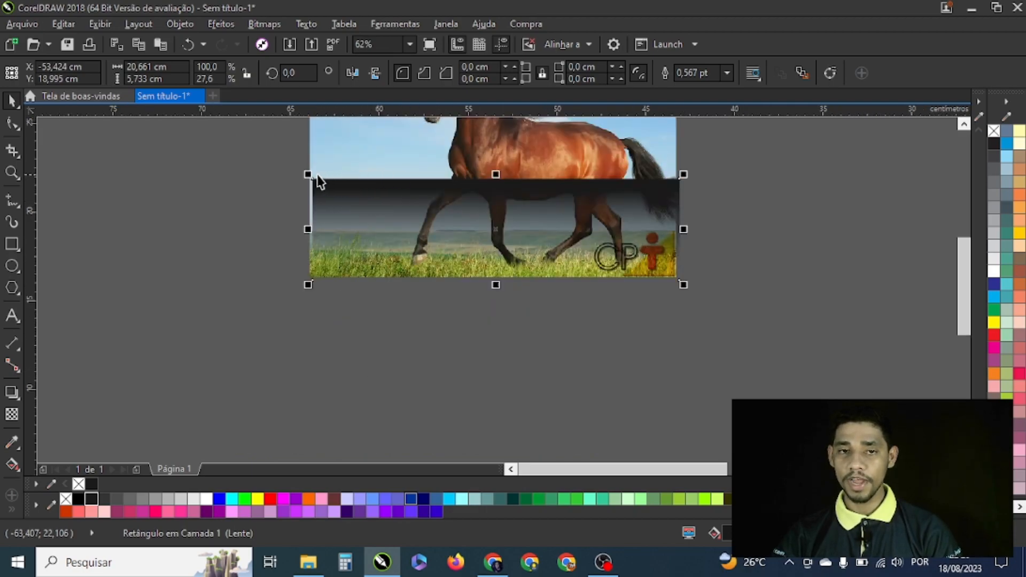
scroll(318, 182, "down", 1)
scroll(446, 243, "up", 1)
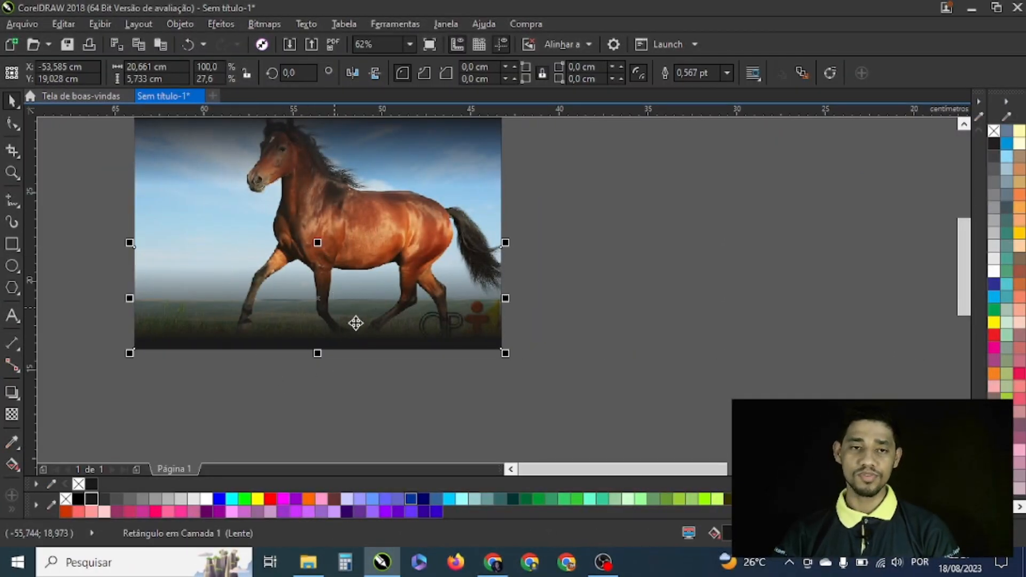
- Stretch the lower faded strip upward so its dark fade covers more of the horse photo
scroll(488, 366, "down", 2)
scroll(396, 344, "up", 2)
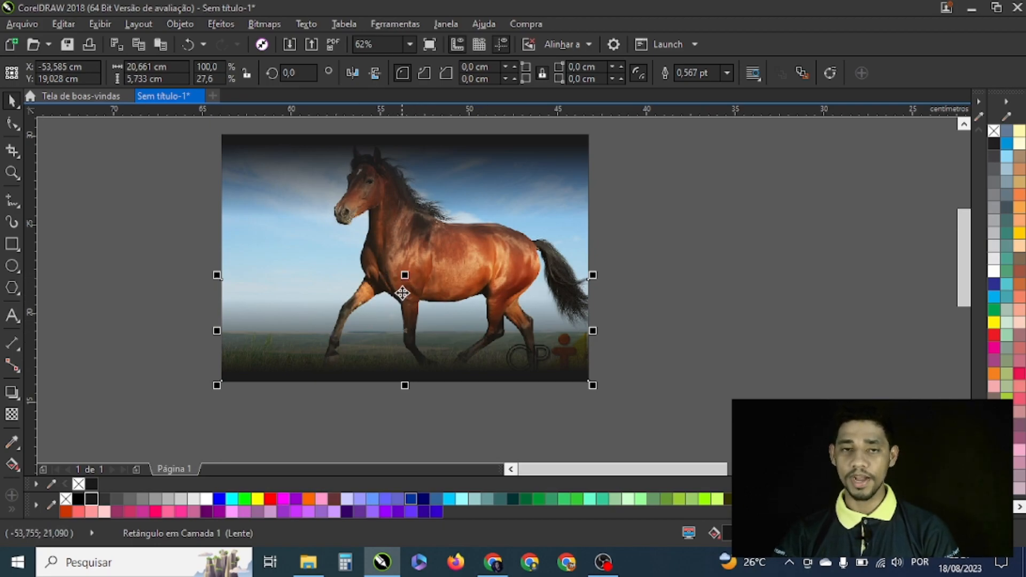
left_click_drag(404, 275, 440, 200)
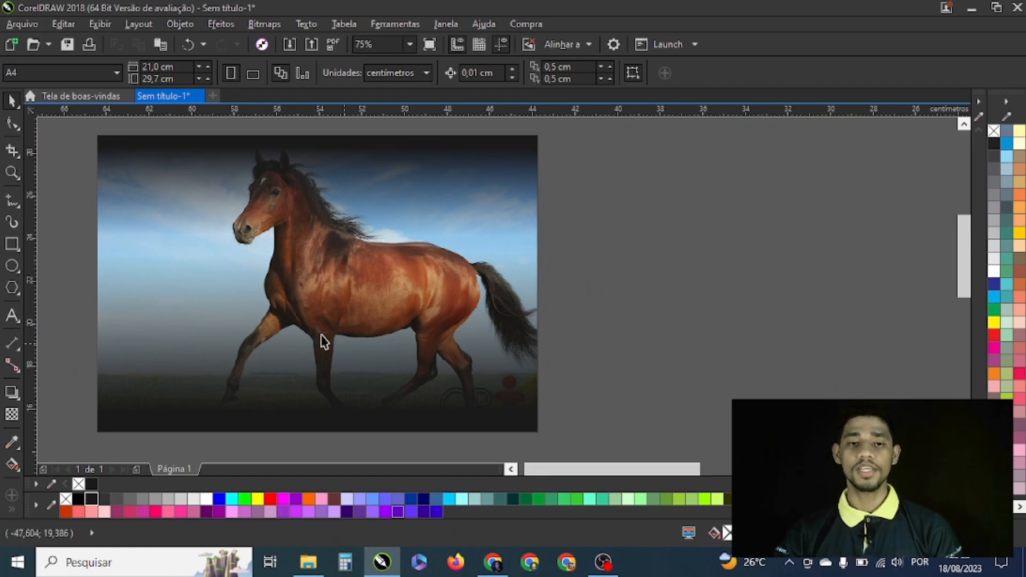
- Select the horse photo together with both faded strips and delete them
scroll(479, 290, "down", 1)
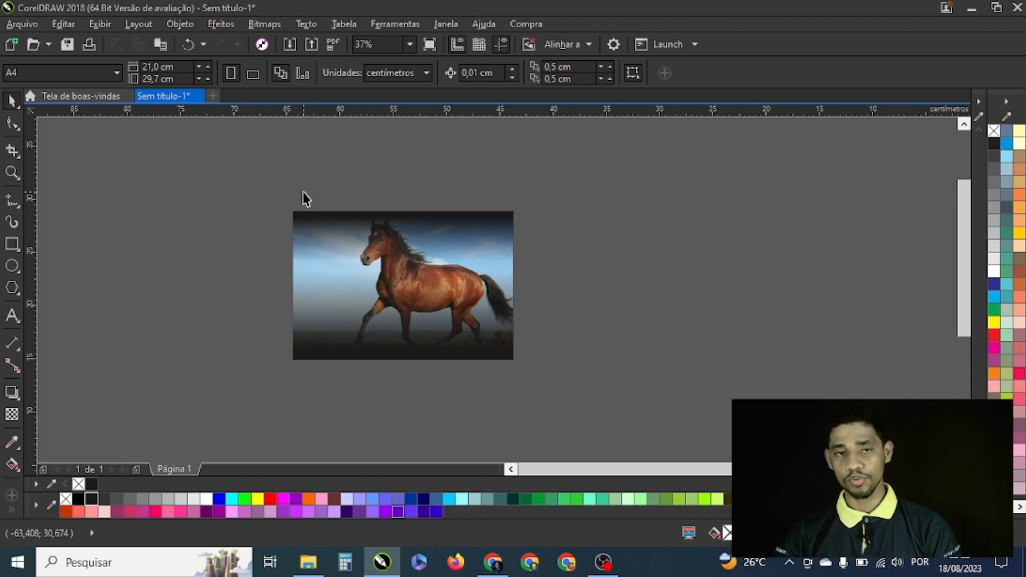
left_click_drag(271, 172, 609, 382)
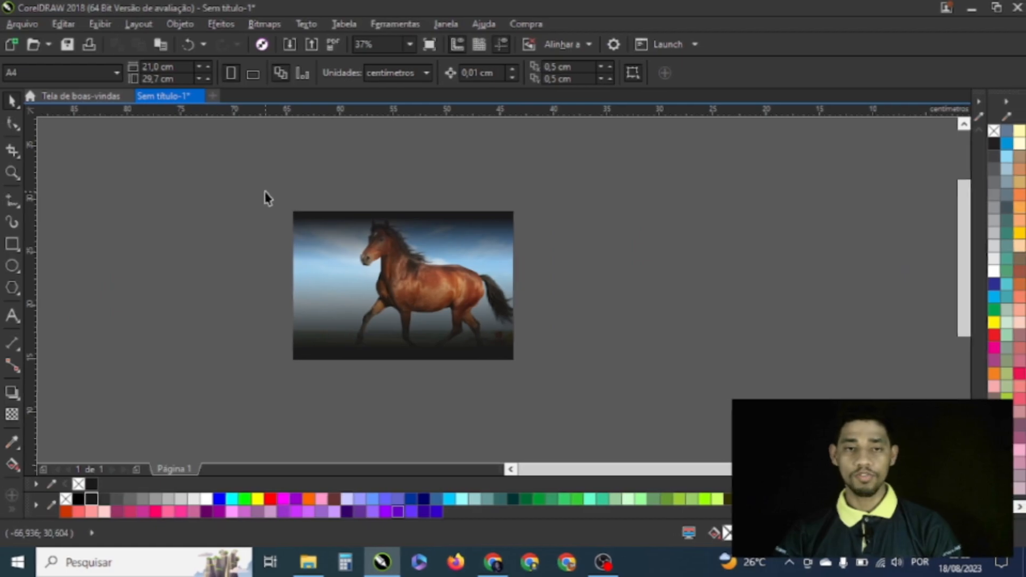
left_click_drag(265, 191, 586, 444)
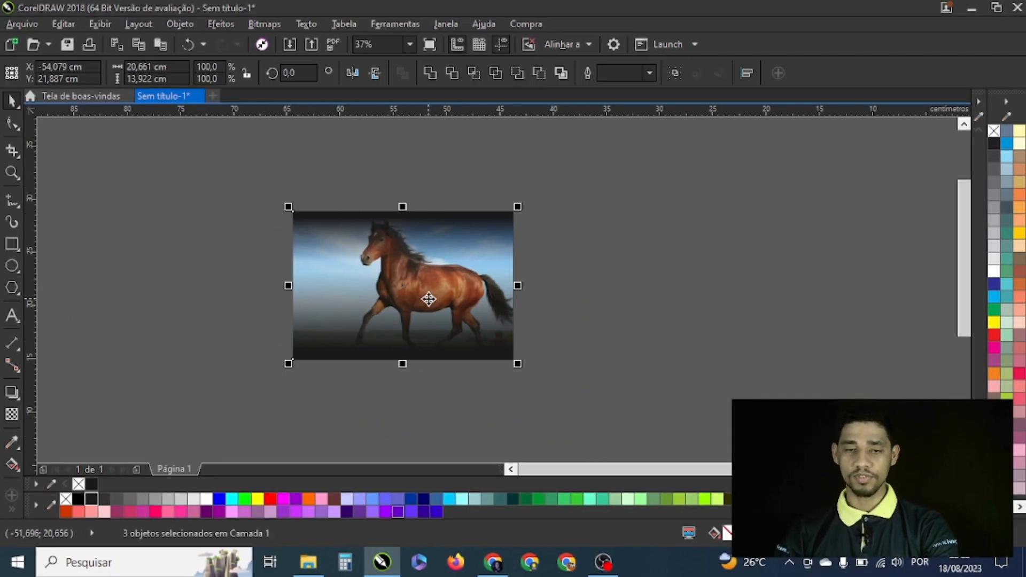
key("Delete")
- Draw a rectangle about 22.8 × 18.6 cm on the empty area beside the page and fill it with red
left_click(12, 244)
left_click_drag(147, 196, 396, 416)
key("space")
left_click(94, 501)
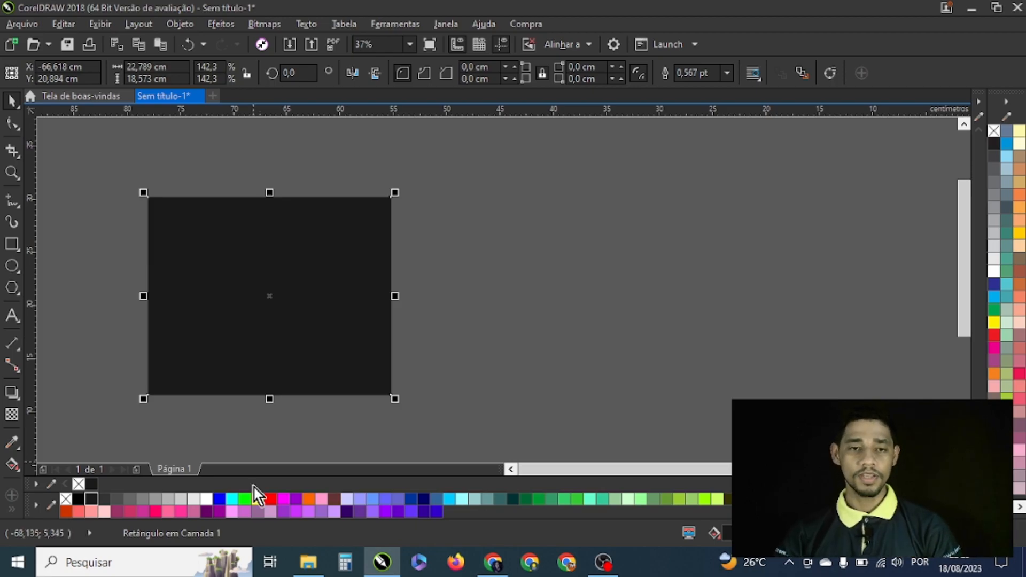
left_click(270, 498)
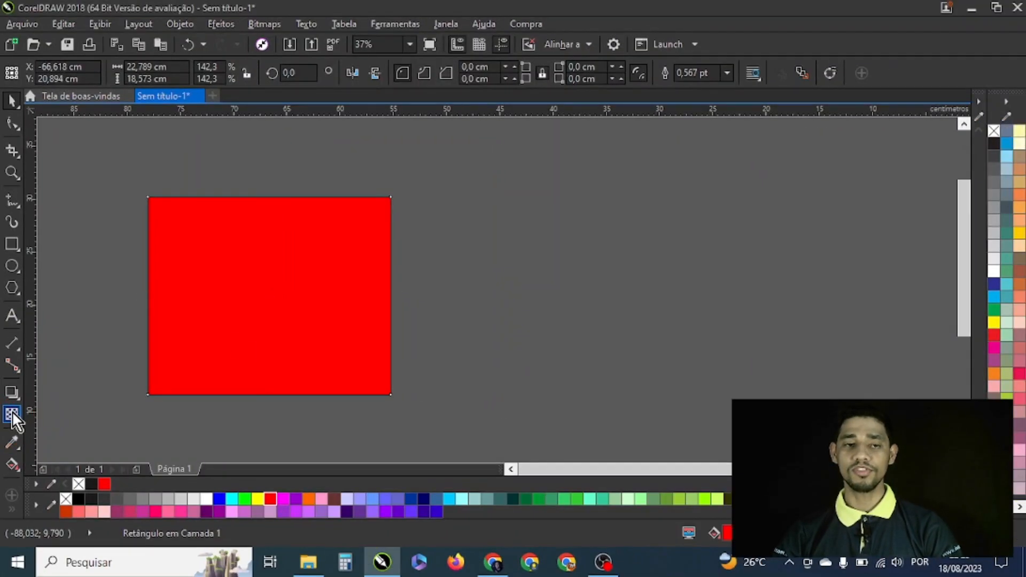
- Apply a linear fountain transparency to the red rectangle with the Transparency tool
left_click(24, 402)
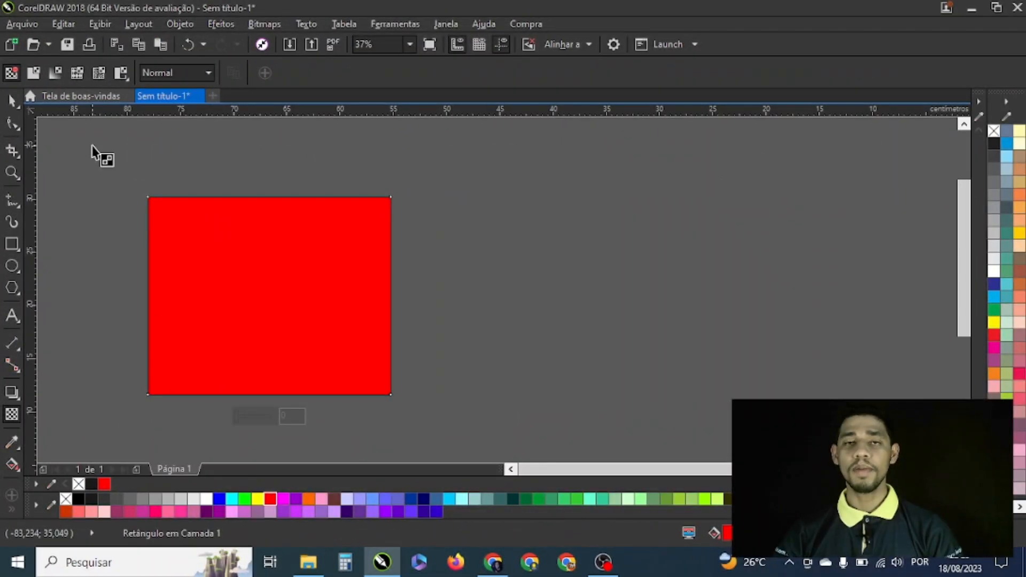
left_click(55, 72)
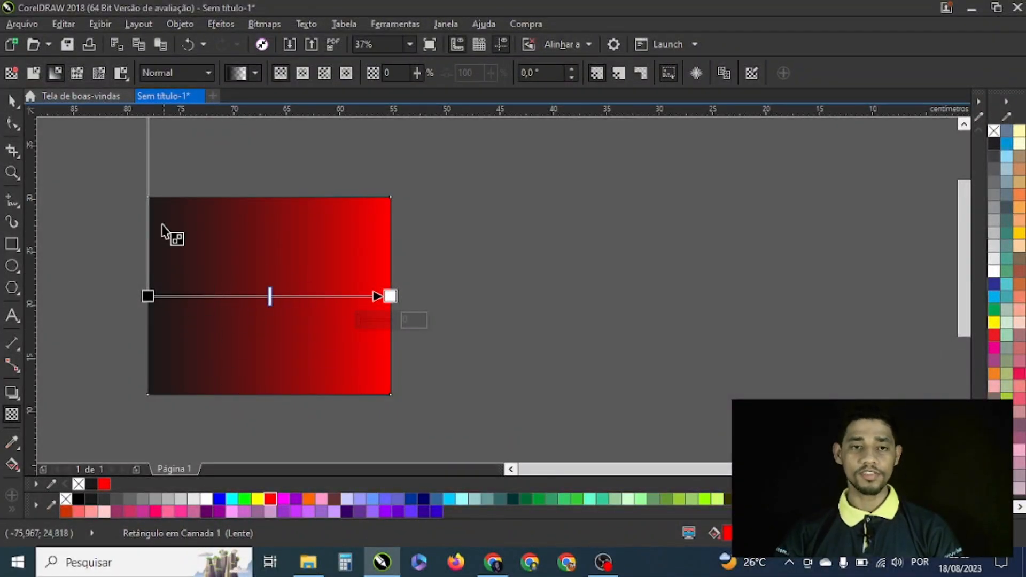
scroll(255, 291, "up", 1)
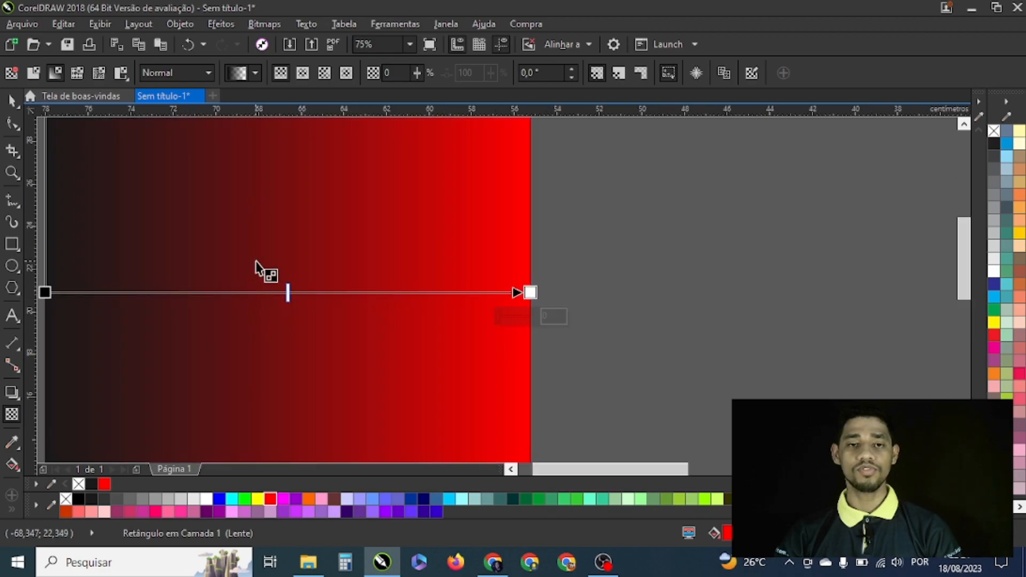
scroll(243, 254, "down", 1)
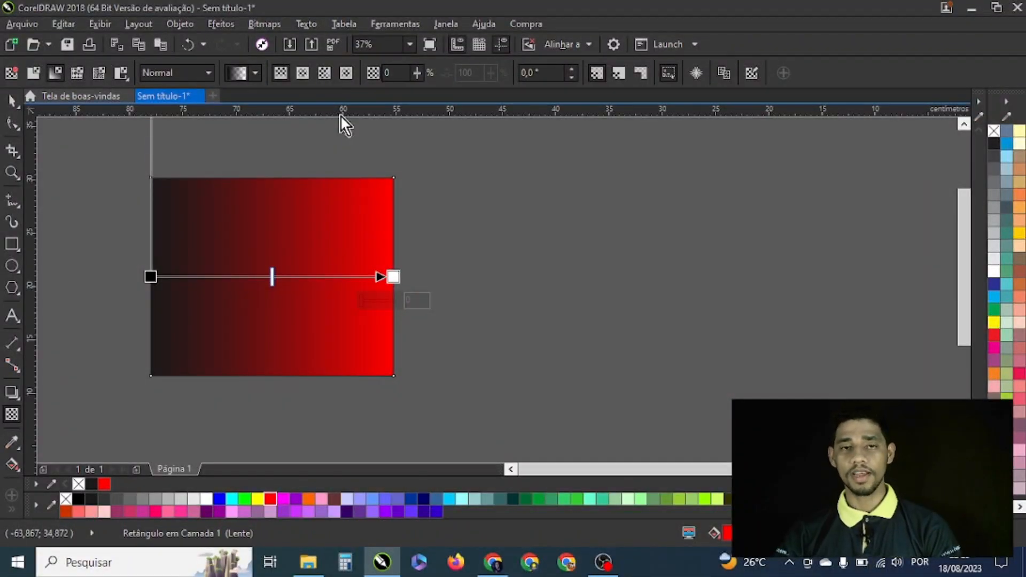
- Change the red rectangle's fountain transparency to the elliptical type and convert the rectangle to curves
left_click(303, 75)
left_click(345, 75)
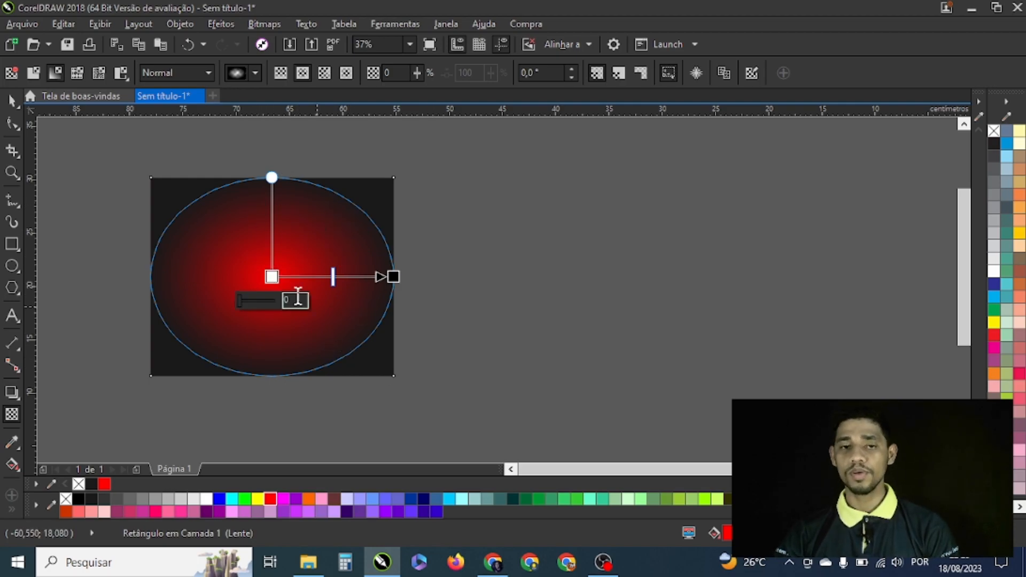
key("ctrl+q")
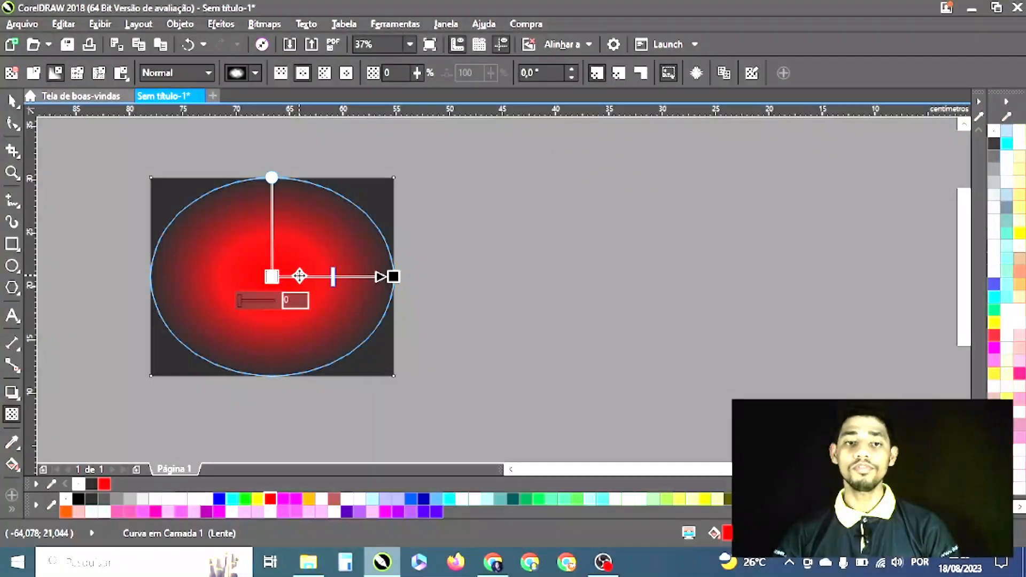
- Reposition the elliptical transparency's centre and outer nodes, shrinking the red glow toward the rectangle's upper-left area at an angle of about 52°
left_click_drag(299, 276, 210, 356)
left_click_drag(353, 232, 230, 238)
left_click_drag(214, 351, 417, 130)
left_click_drag(291, 281, 237, 298)
left_click_drag(366, 149, 393, 178)
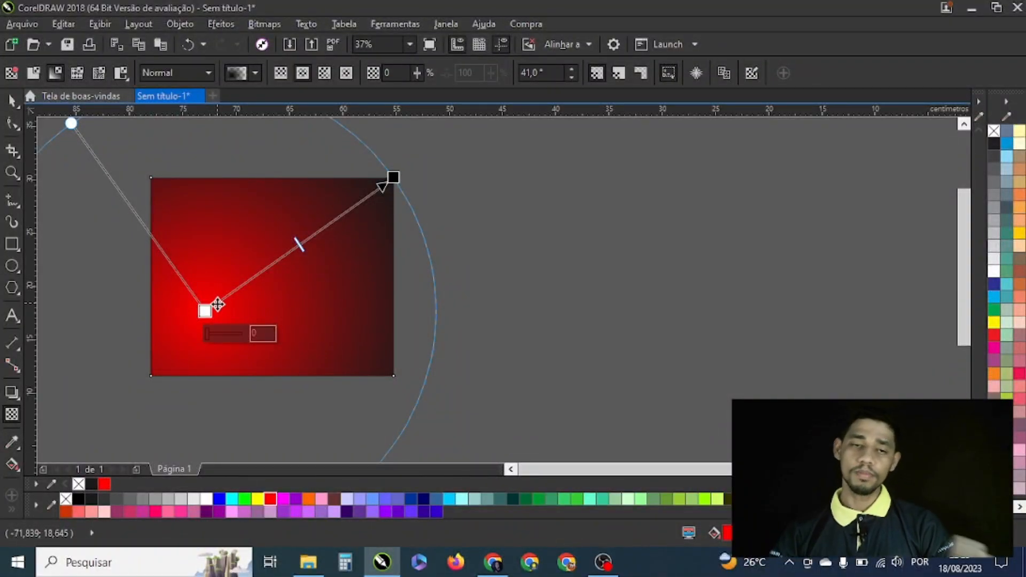
left_click_drag(211, 309, 258, 327)
left_click_drag(123, 143, 221, 283)
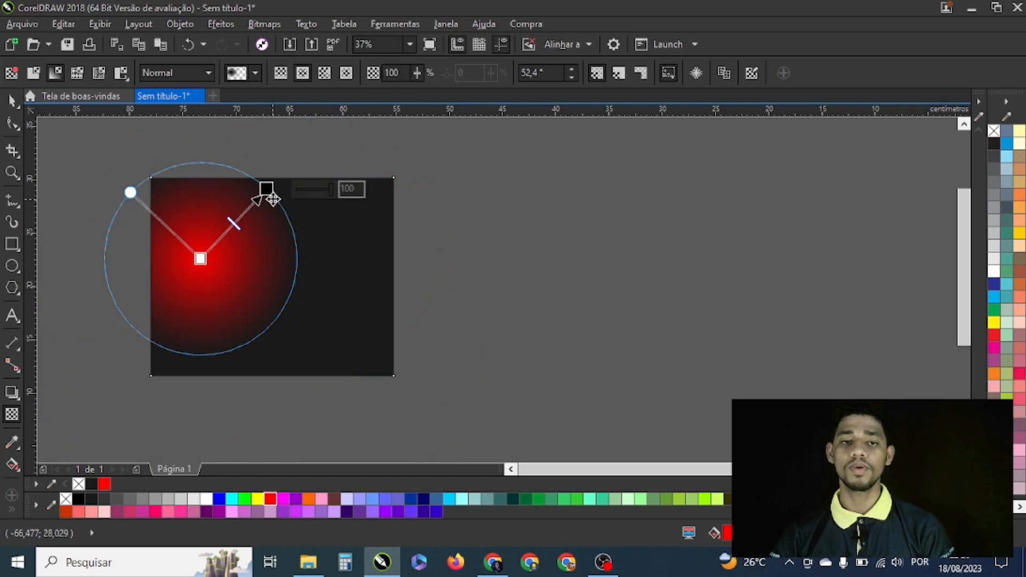